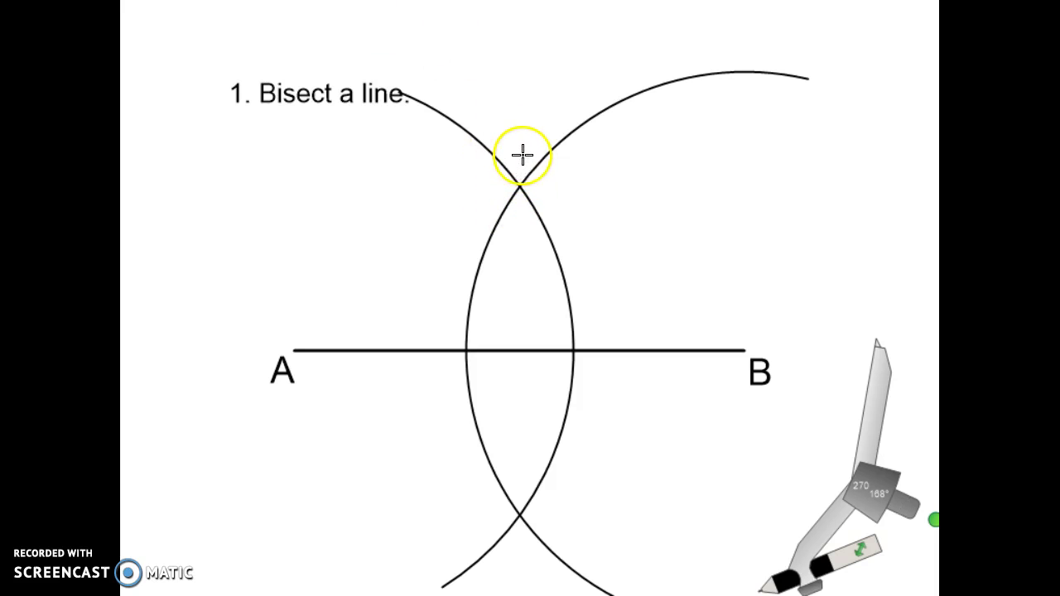
Draw the bisecting line of AB downward through the upper intersection of the two arcs.
left_click_drag(521, 148, 505, 558)
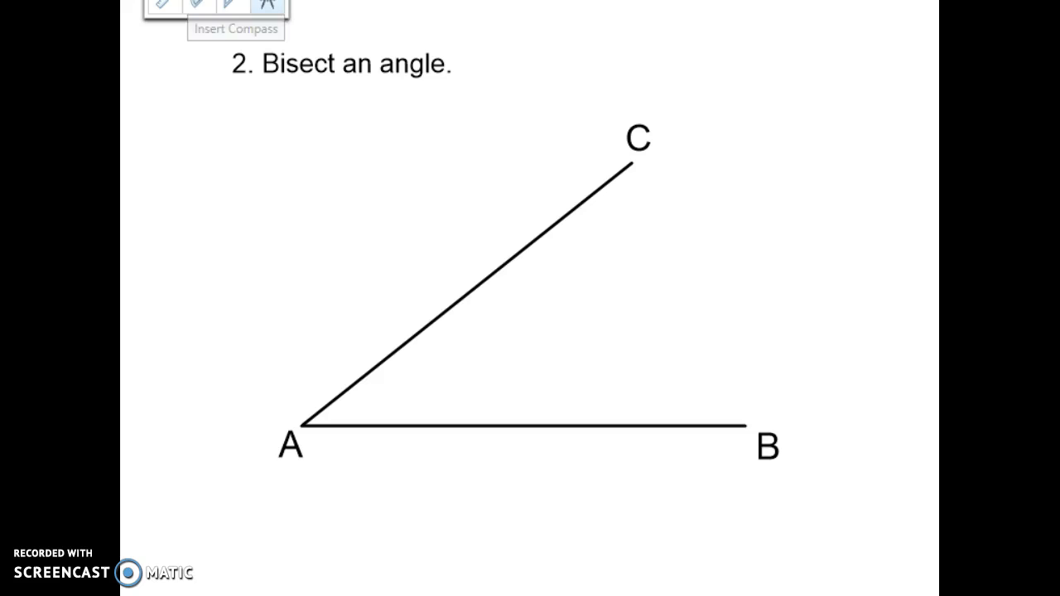
Insert a compass, set its point on vertex A, and open it to a wider radius.
left_click(278, 4)
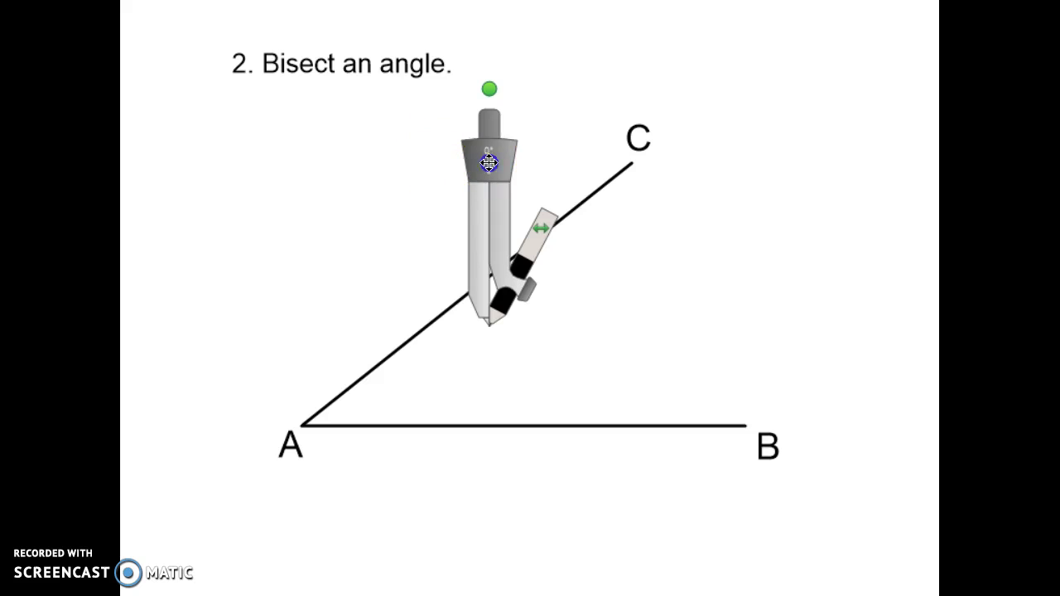
left_click_drag(485, 161, 286, 261)
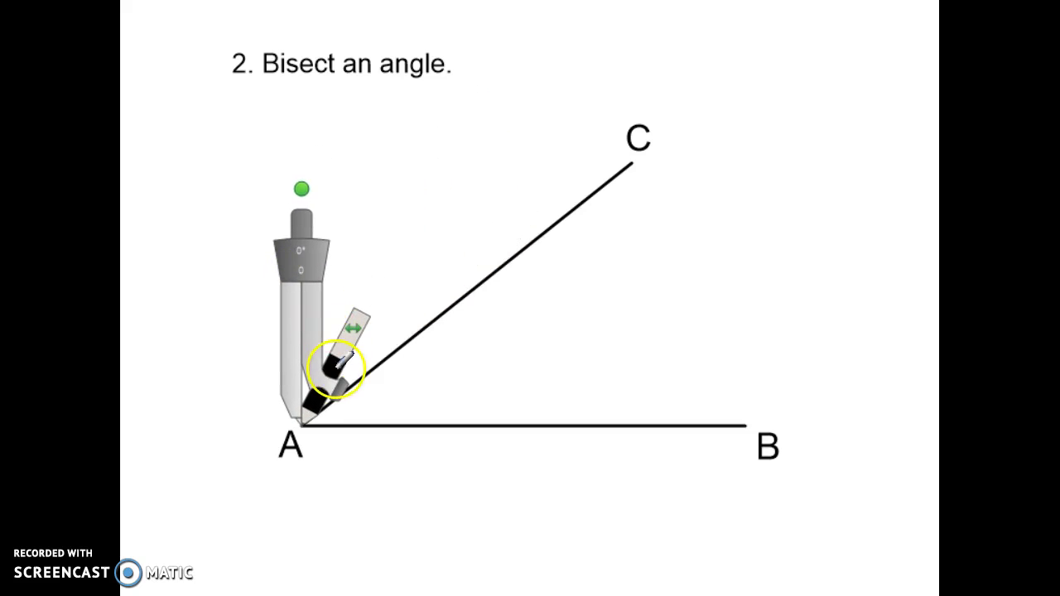
left_click_drag(330, 390, 500, 386)
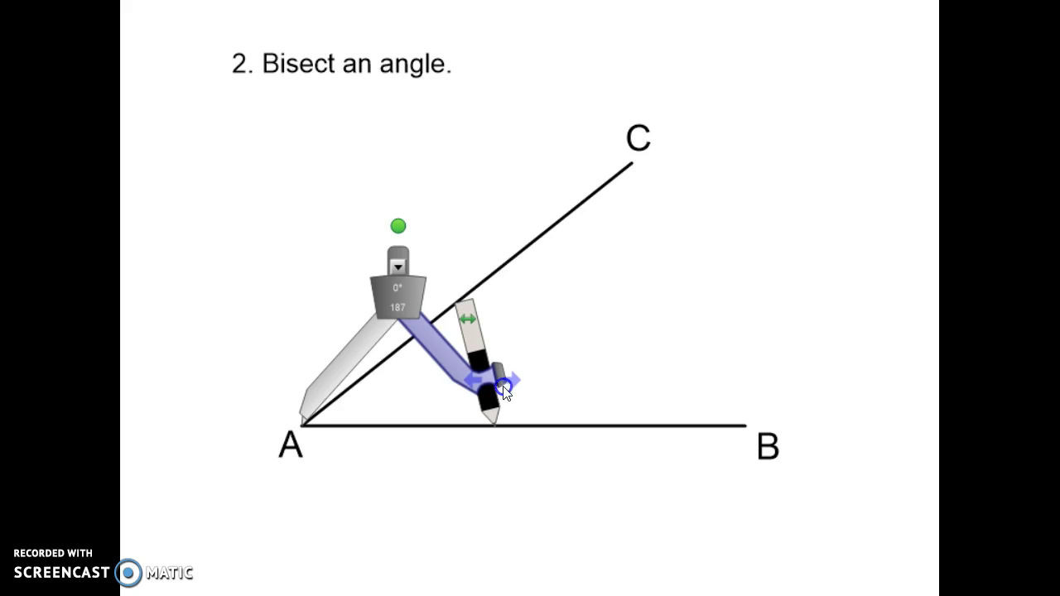
Swing the compass pencil to draw arcs across AB and then AC, centred on A.
left_click(489, 396)
mouse_move(490, 396)
left_mouse_down()
mouse_move(488, 424)
mouse_move(489, 360)
left_mouse_up()
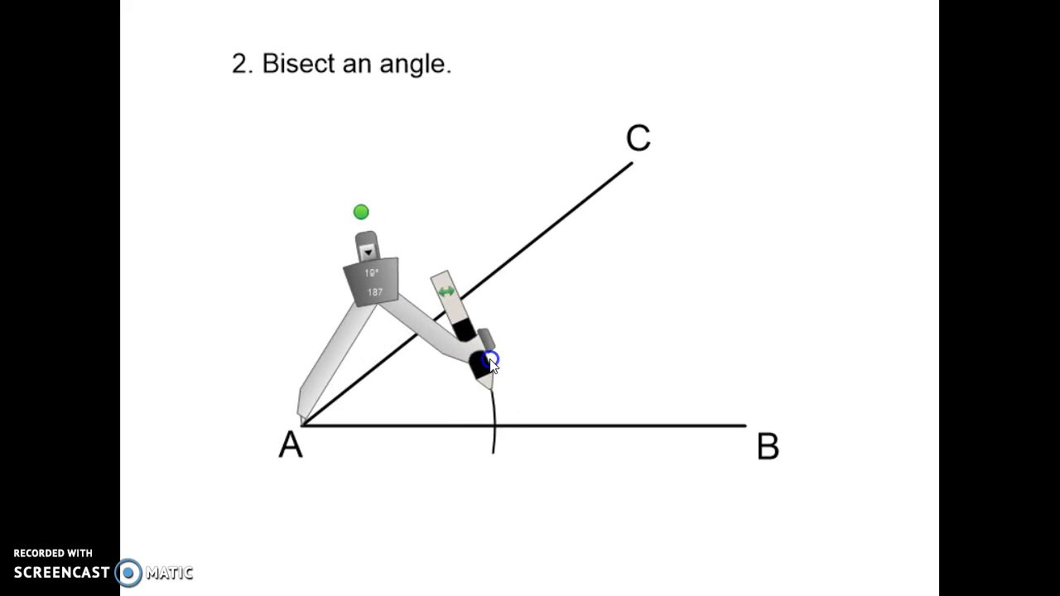
left_click(351, 265)
left_click(361, 217)
left_click_drag(362, 213, 290, 199)
left_click(500, 338)
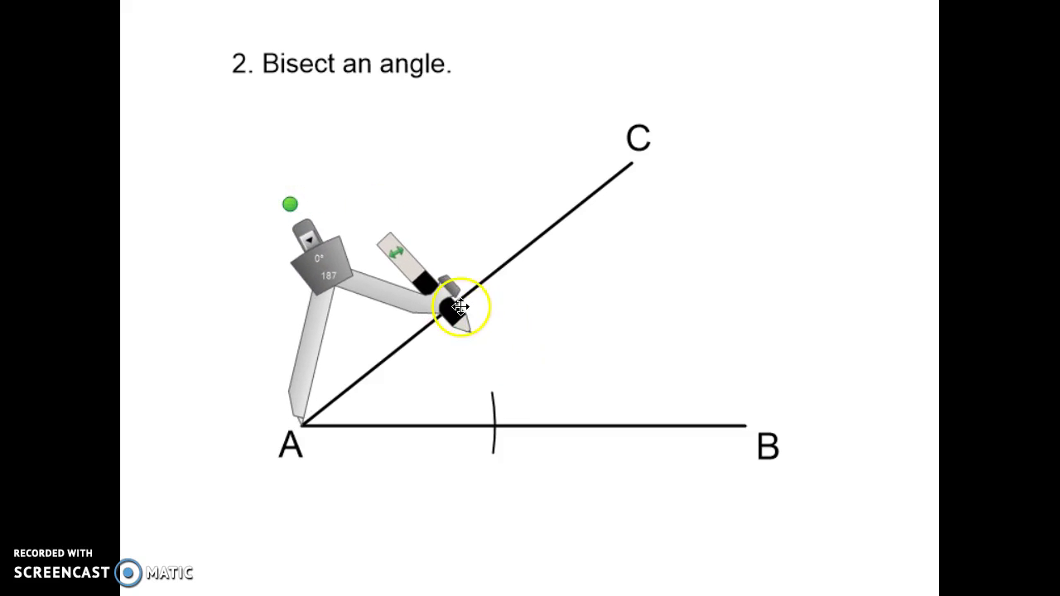
mouse_move(464, 320)
left_mouse_down()
mouse_move(422, 277)
mouse_move(473, 355)
mouse_move(481, 460)
left_mouse_up()
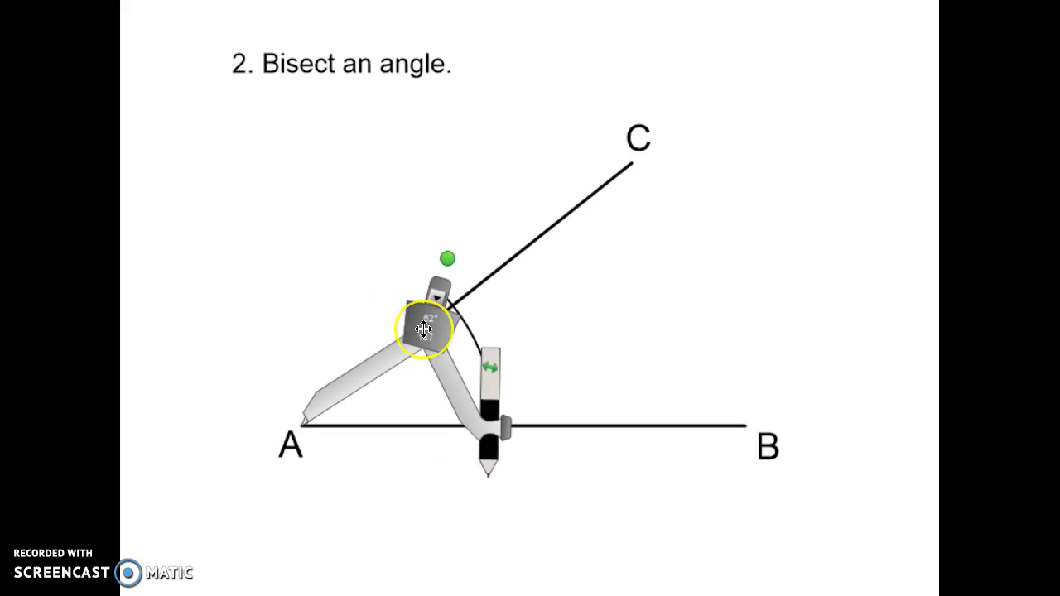
Draw an inner arc from the AC mark and a crossing arc from the AB mark.
mouse_move(421, 320)
left_mouse_down()
mouse_move(530, 189)
mouse_move(575, 207)
left_mouse_up()
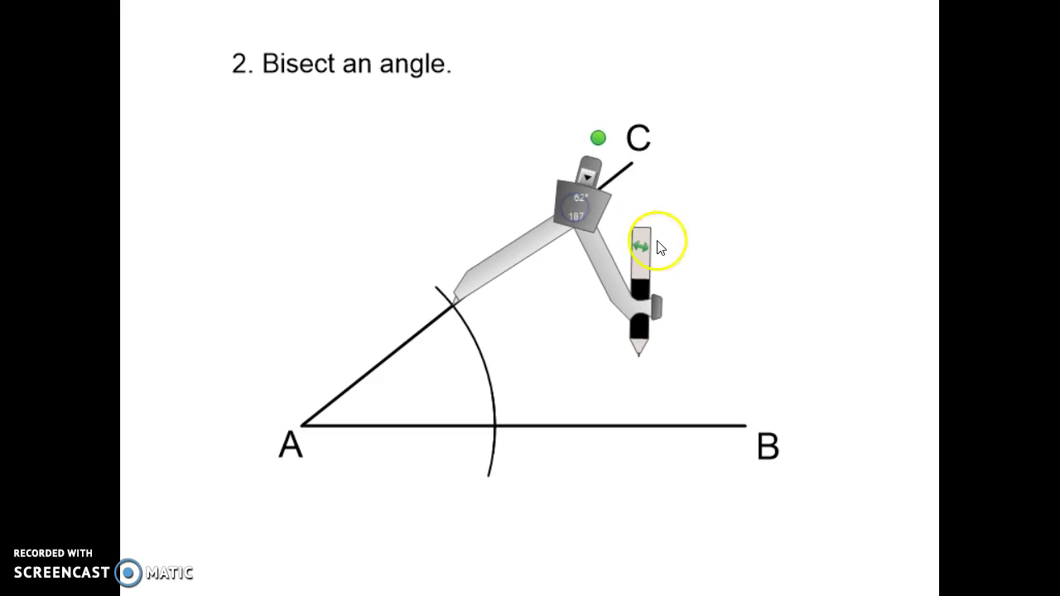
mouse_move(647, 327)
left_mouse_down()
mouse_move(627, 374)
mouse_move(643, 237)
mouse_move(612, 194)
left_mouse_up()
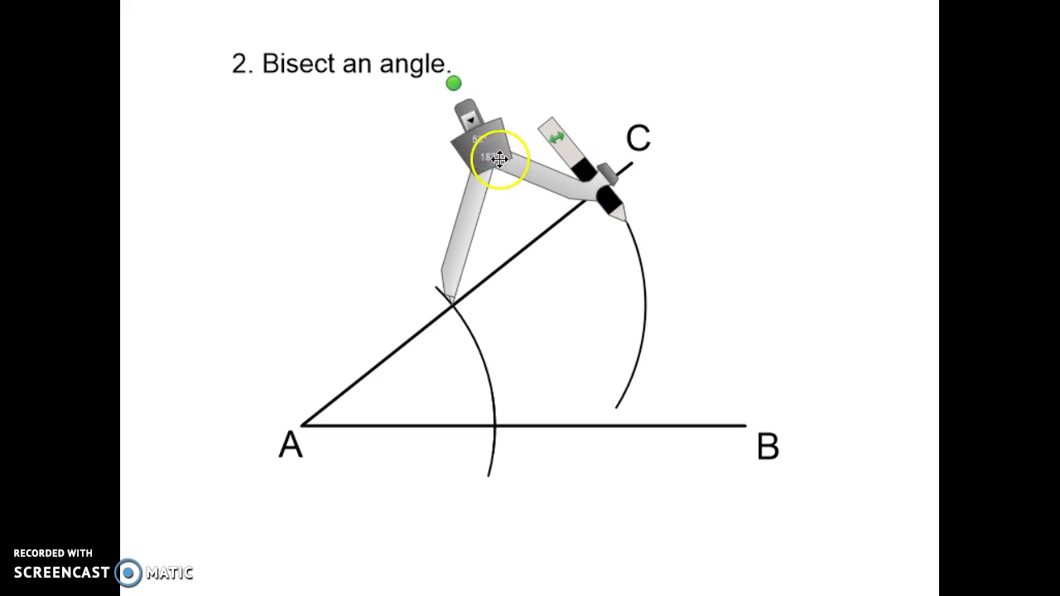
mouse_move(496, 145)
left_mouse_down()
mouse_move(570, 225)
mouse_move(536, 265)
left_mouse_up()
left_click(670, 334)
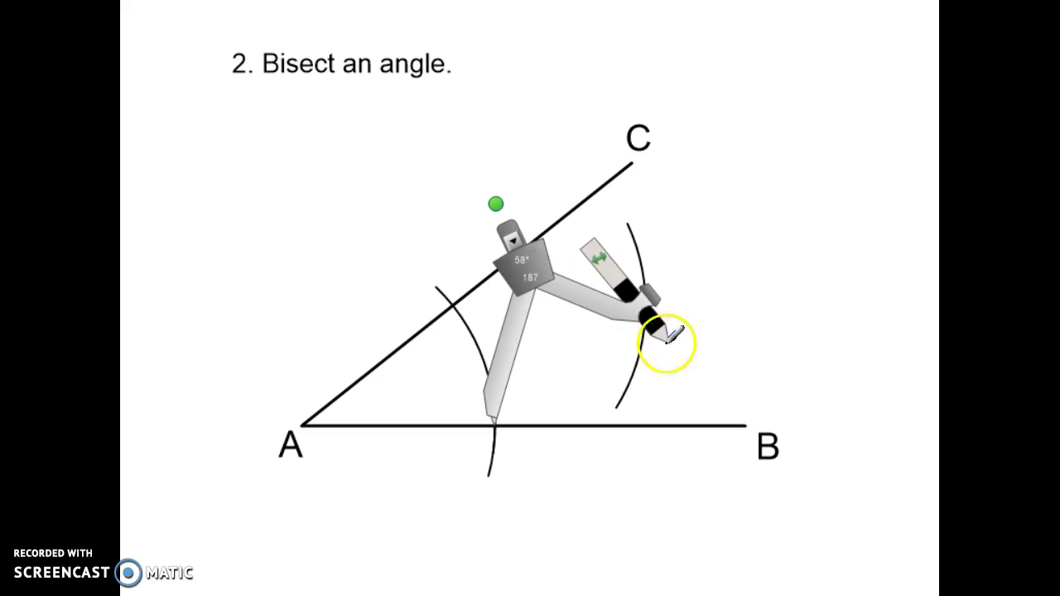
mouse_move(651, 320)
left_mouse_down()
mouse_move(671, 353)
mouse_move(604, 250)
mouse_move(564, 228)
left_mouse_up()
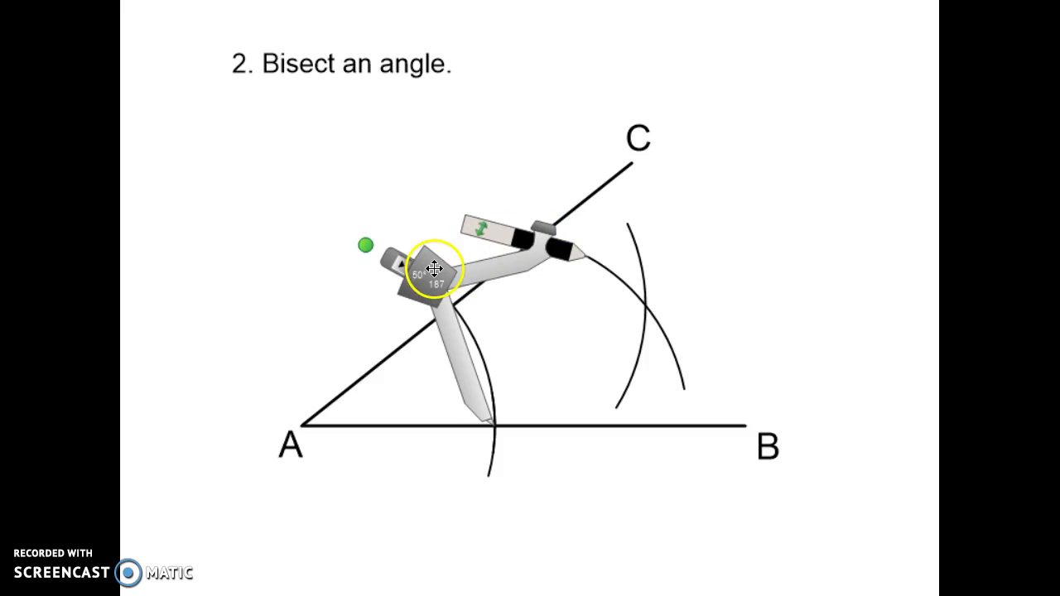
left_click_drag(432, 273, 397, 247)
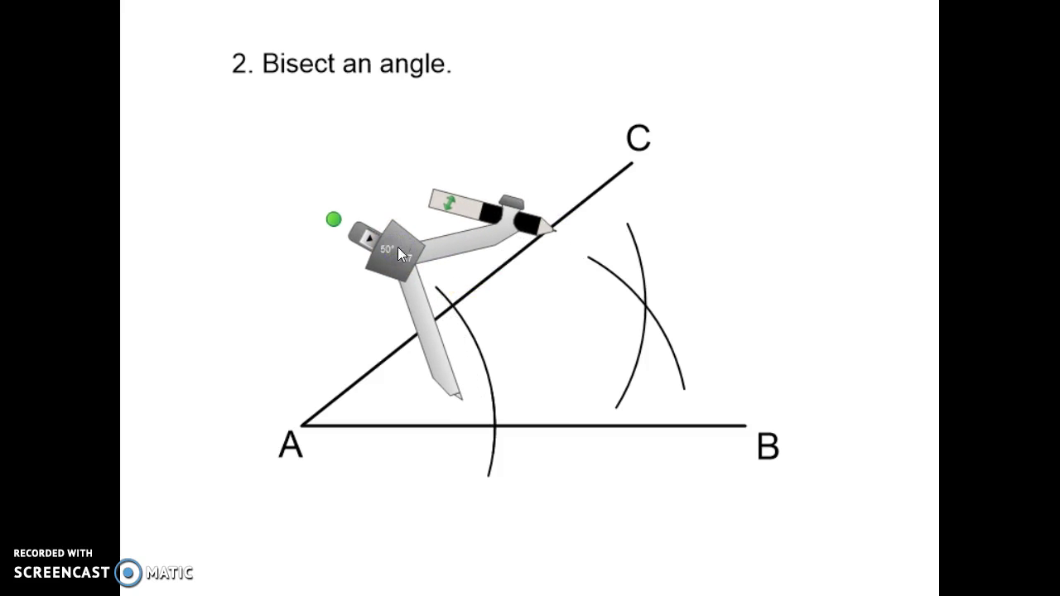
Delete the compass and draw a line from A through the arcs' crossing point.
key("Delete")
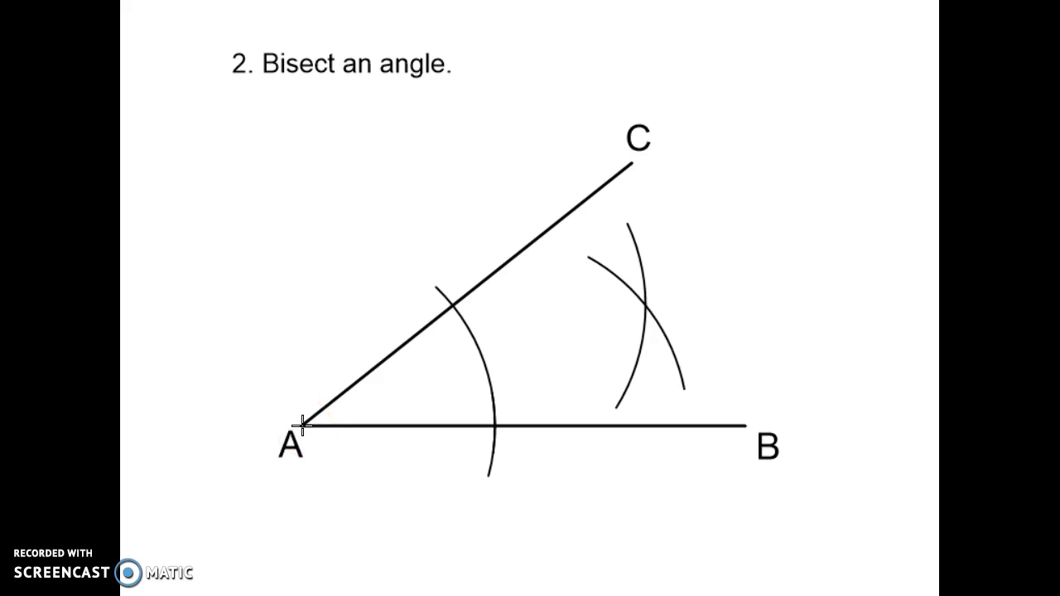
left_click_drag(302, 425, 747, 269)
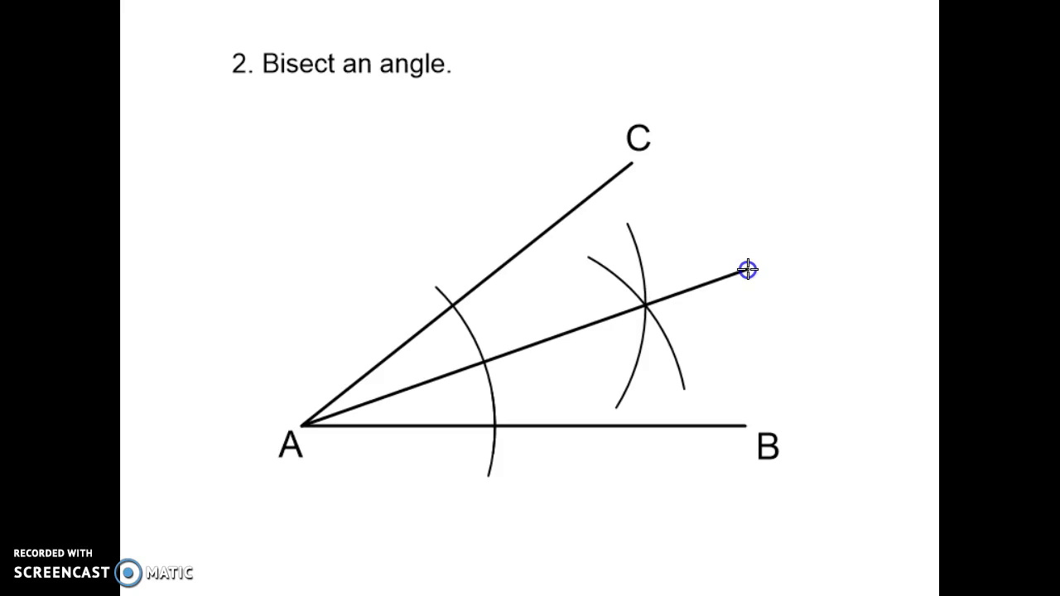
left_click_drag(748, 269, 747, 269)
On the equilateral triangle page, place a compass on A and open it along AB.
key("Right")
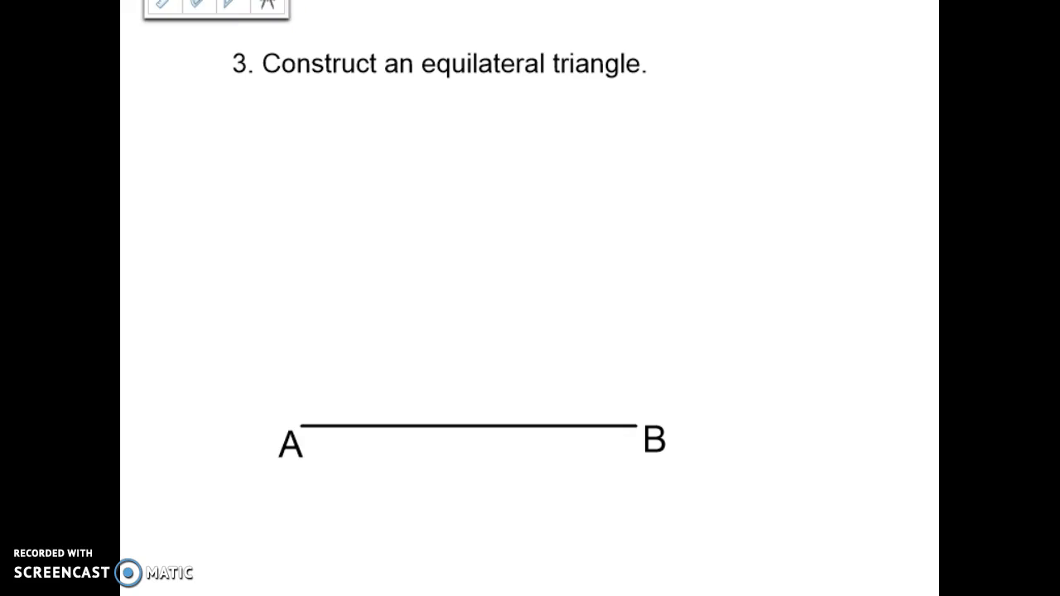
left_click(268, 6)
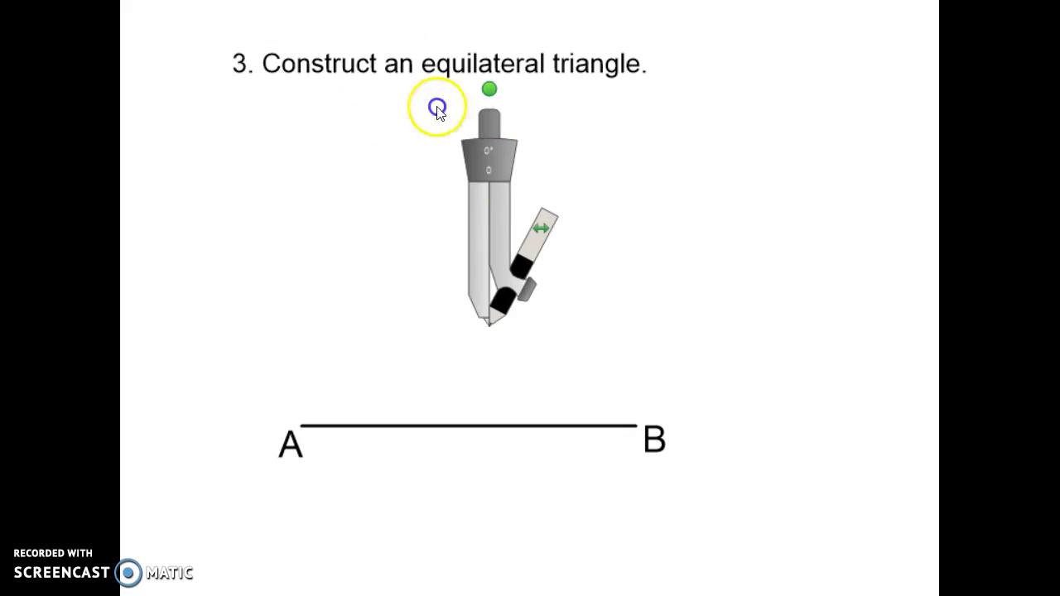
left_click_drag(475, 152, 271, 264)
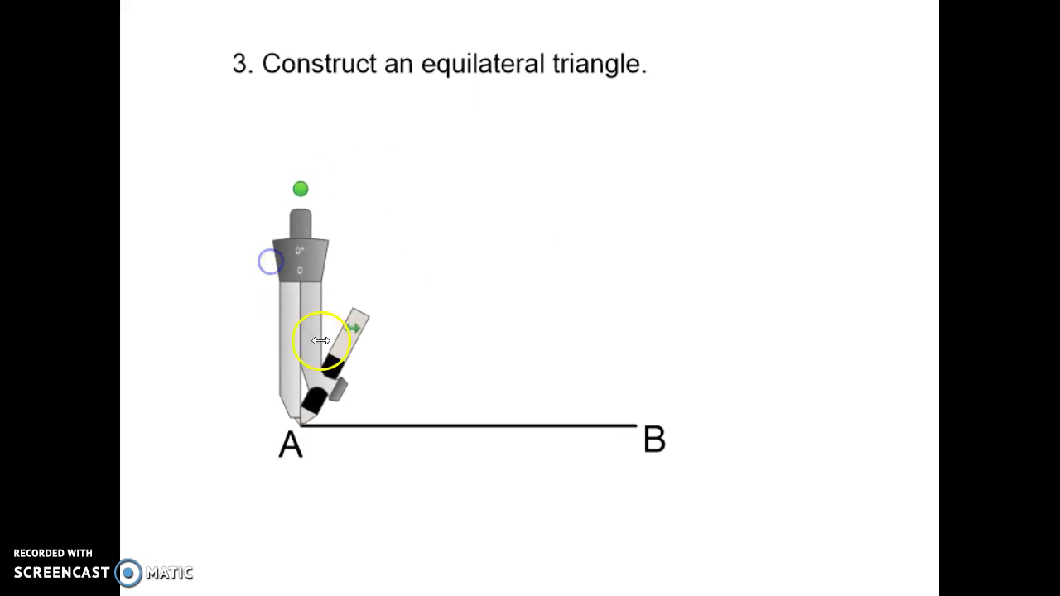
mouse_move(335, 387)
left_mouse_down()
mouse_move(418, 406)
mouse_move(616, 407)
mouse_move(528, 375)
mouse_move(491, 377)
left_mouse_up()
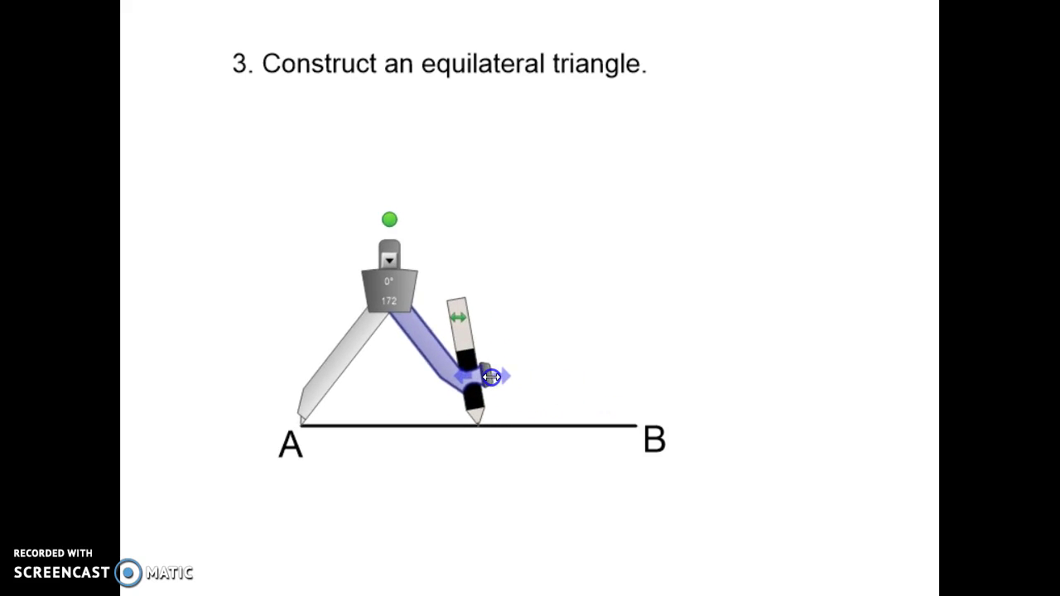
left_click(563, 426)
Shorten segment AB by moving its right end left, and move label B there.
left_click(620, 434)
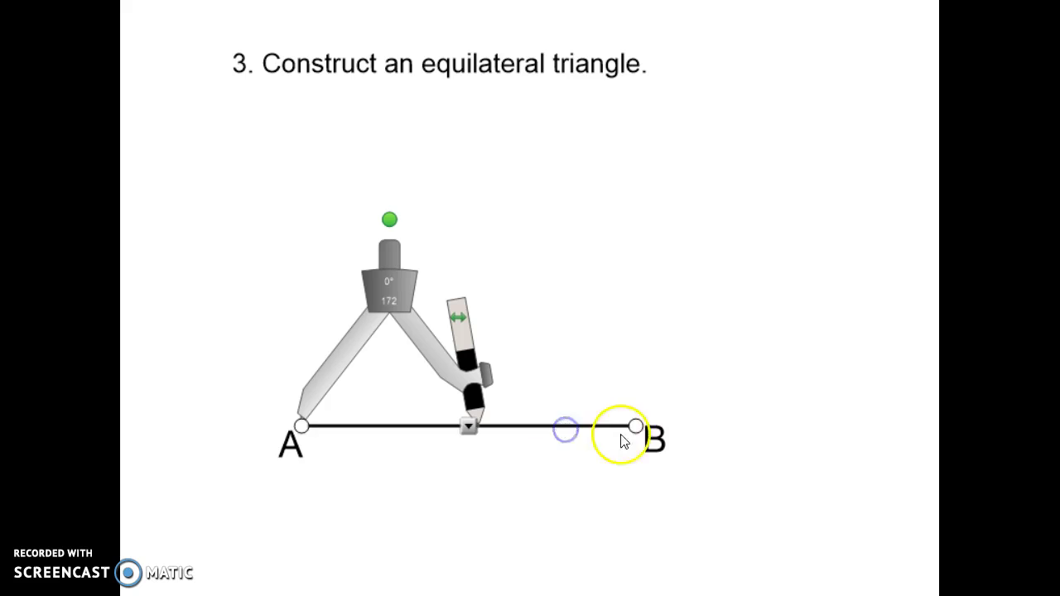
left_click_drag(635, 425, 518, 422)
left_click(324, 93)
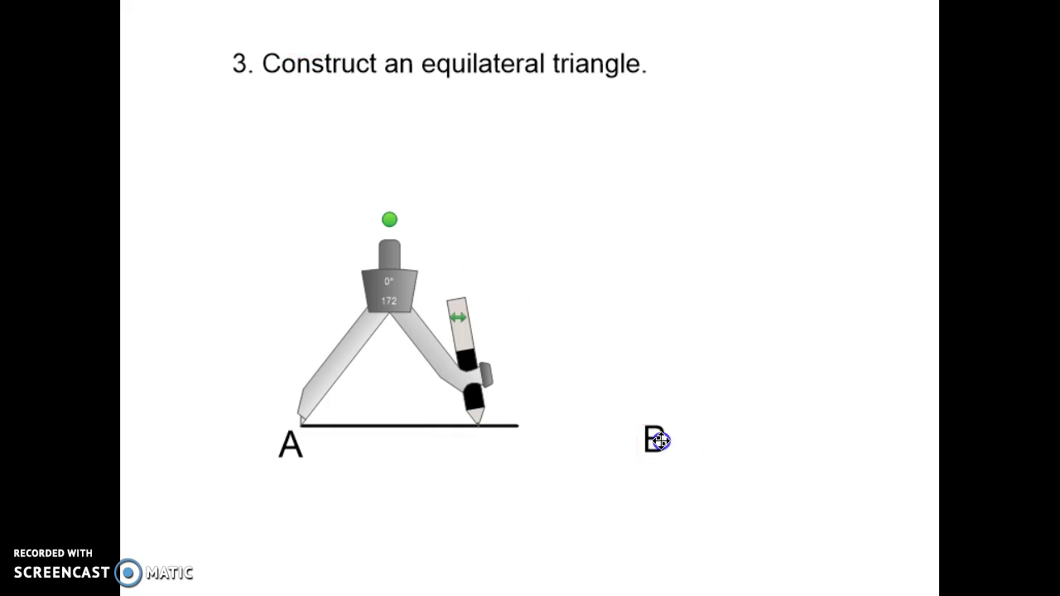
left_click_drag(660, 441, 515, 451)
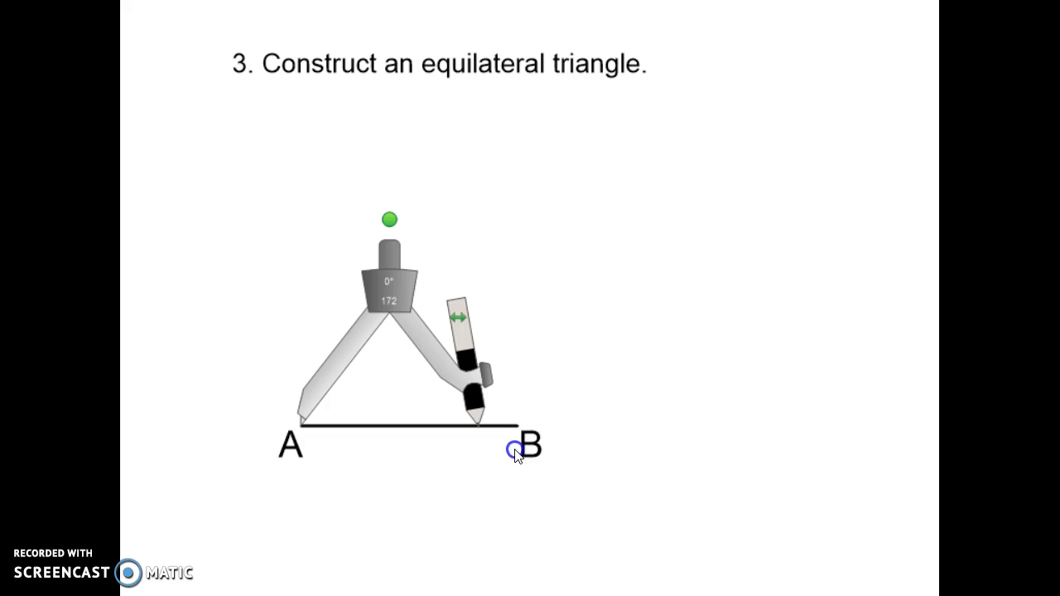
Widen the compass to reach B, rotate it, and draw an arc above AB.
left_click_drag(445, 394, 483, 402)
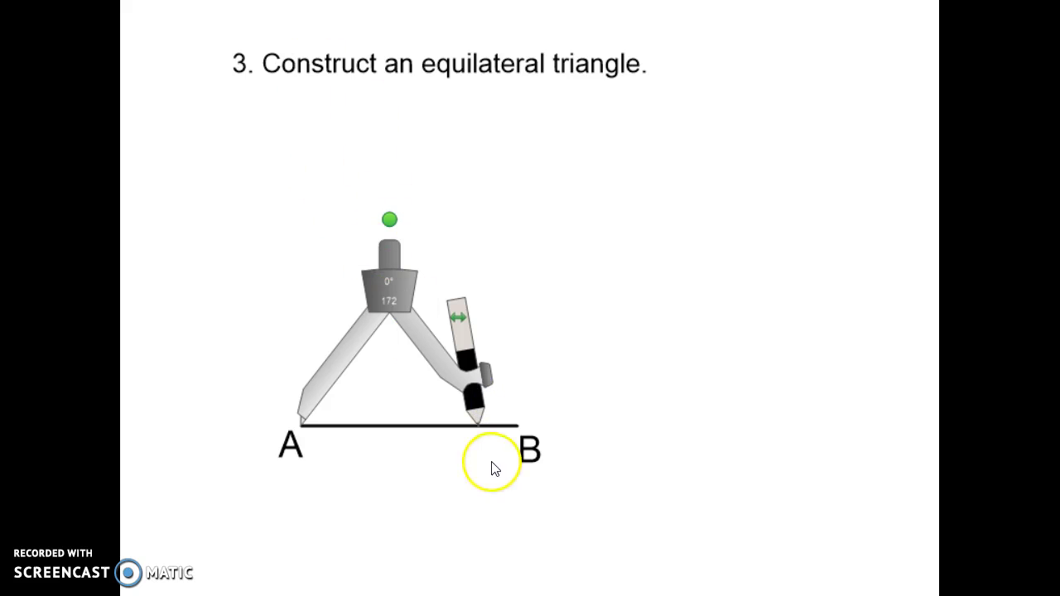
left_click_drag(485, 379, 521, 380)
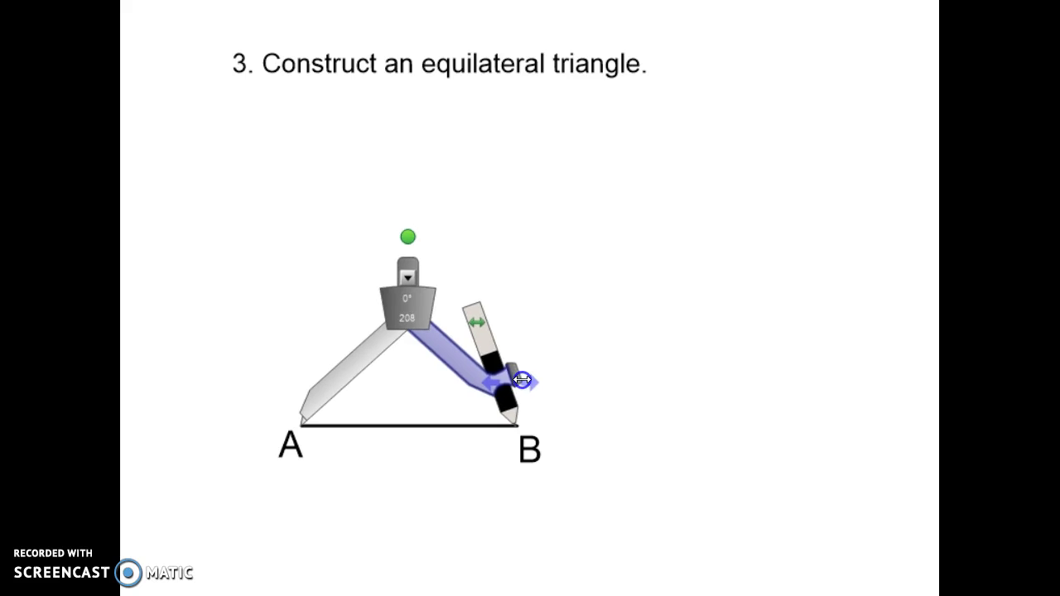
left_click_drag(521, 379, 524, 381)
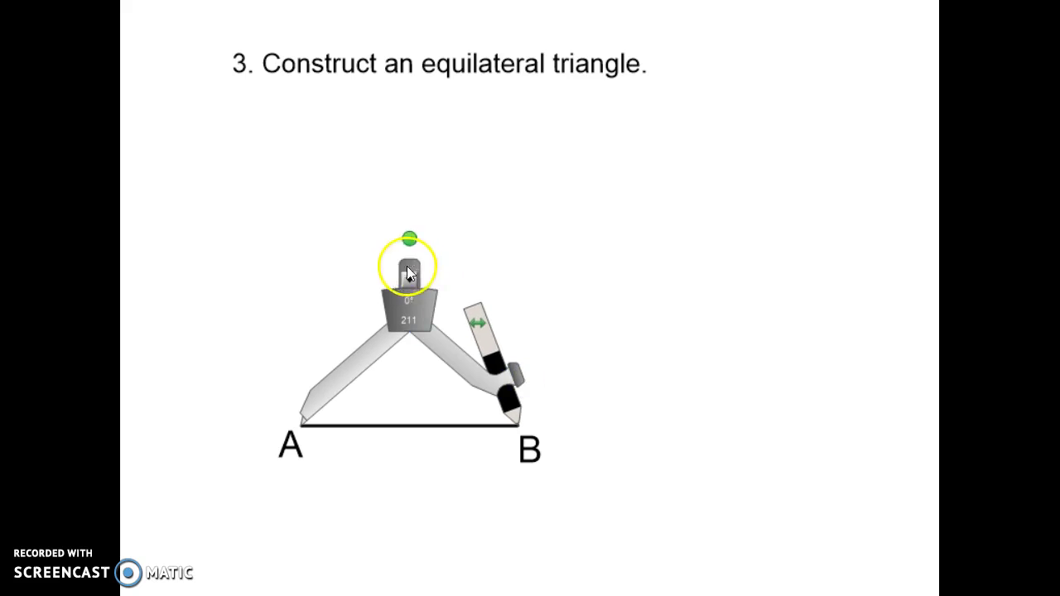
left_click_drag(414, 239, 314, 211)
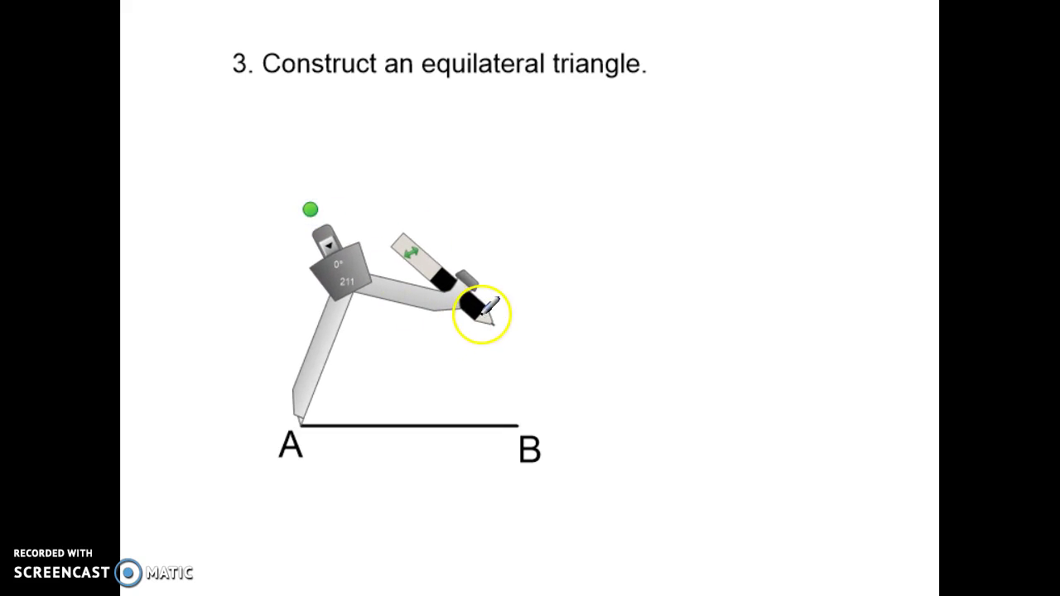
mouse_move(476, 304)
left_mouse_down()
mouse_move(395, 239)
mouse_move(348, 220)
mouse_move(490, 317)
mouse_move(425, 237)
mouse_move(372, 208)
mouse_move(476, 299)
left_mouse_up()
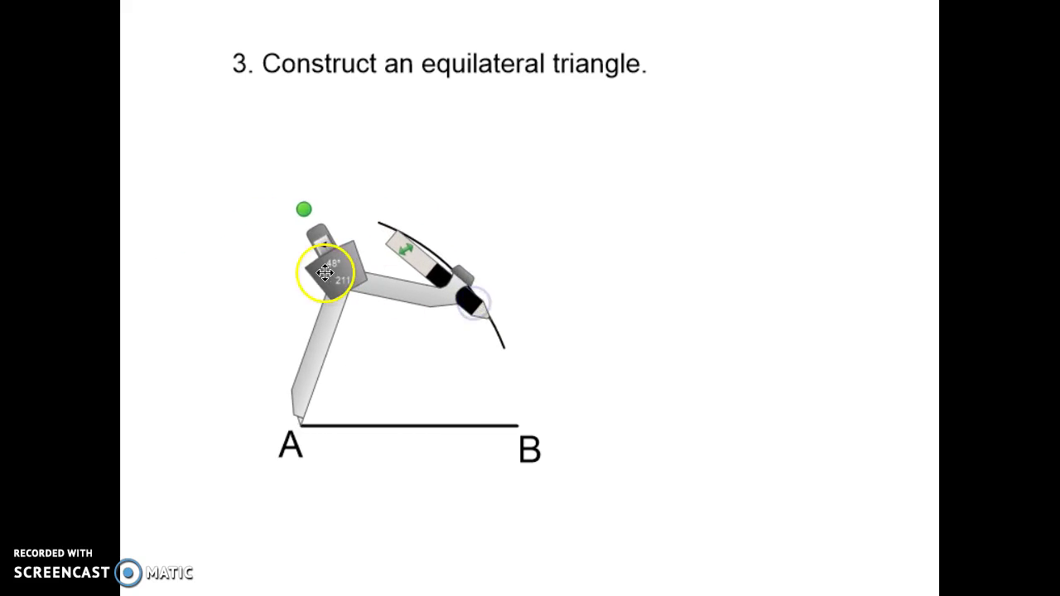